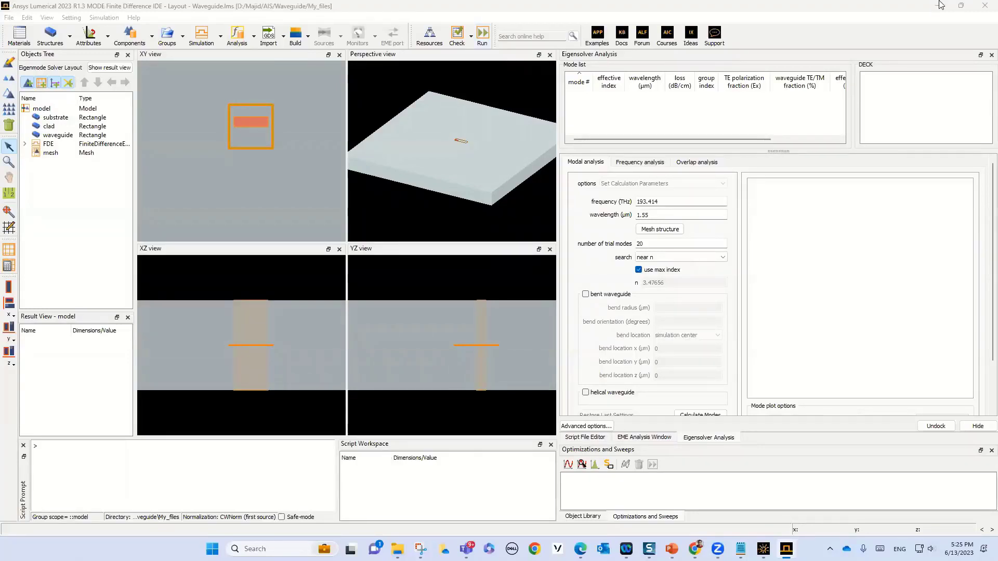
- Switch to Eigenmode Solver Analysis mode and check the 1.55 µm wavelength setting
key(F5)
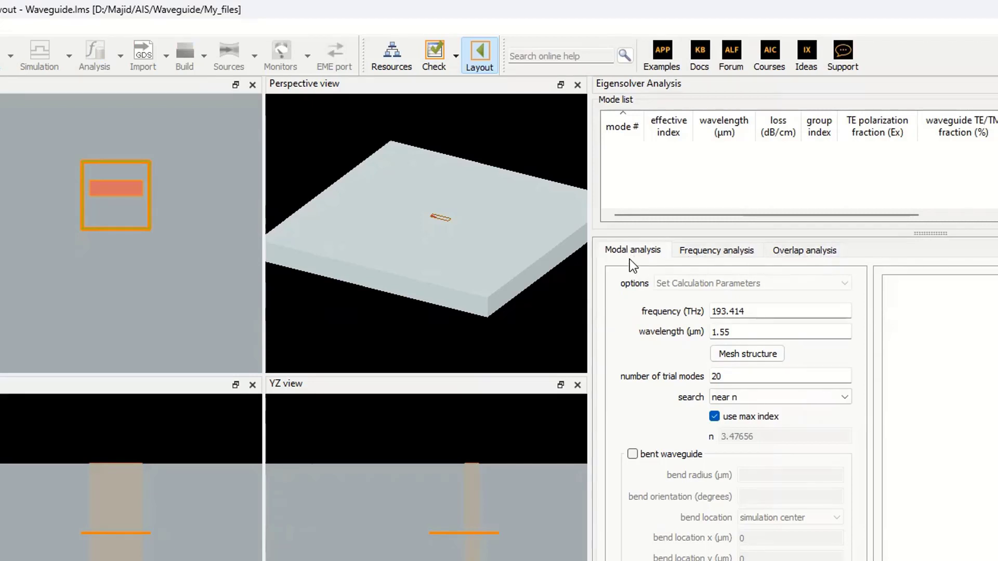
click(741, 333)
drag(742, 333, 705, 336)
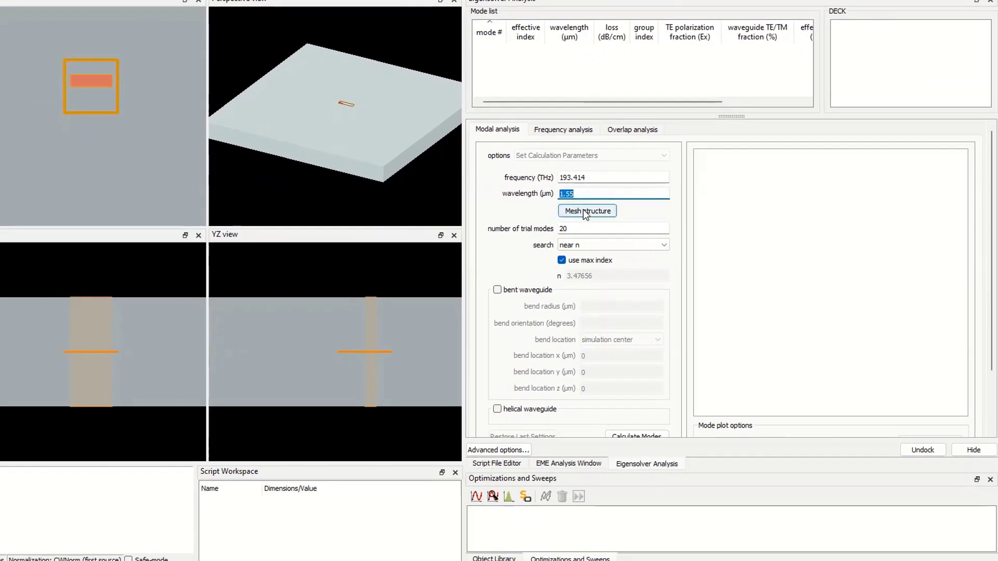
- Mesh the waveguide cross-section and change the number of trial modes from 20 to 10
click(745, 355)
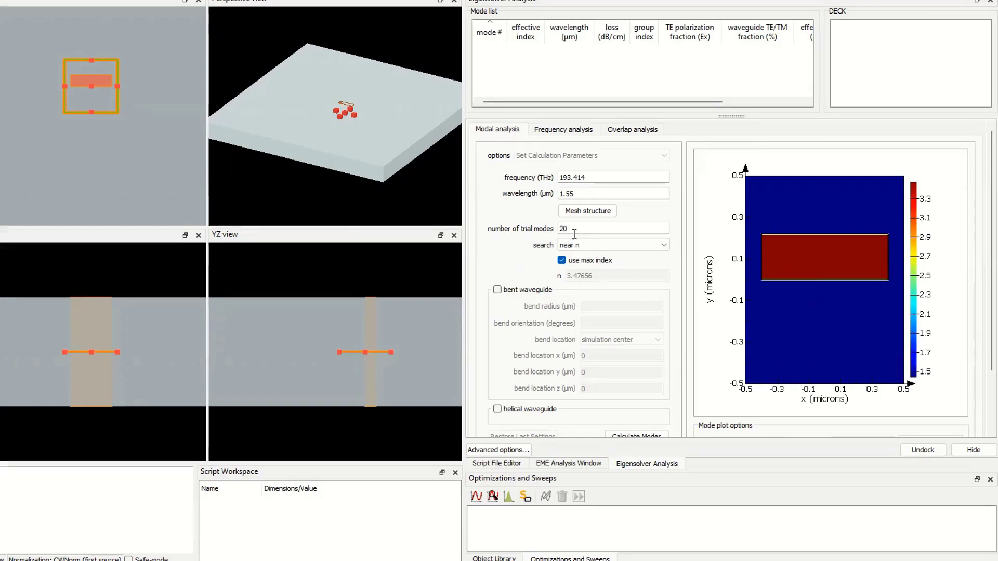
drag(574, 233, 508, 232)
text(10)
scroll(554, 317, down, 1)
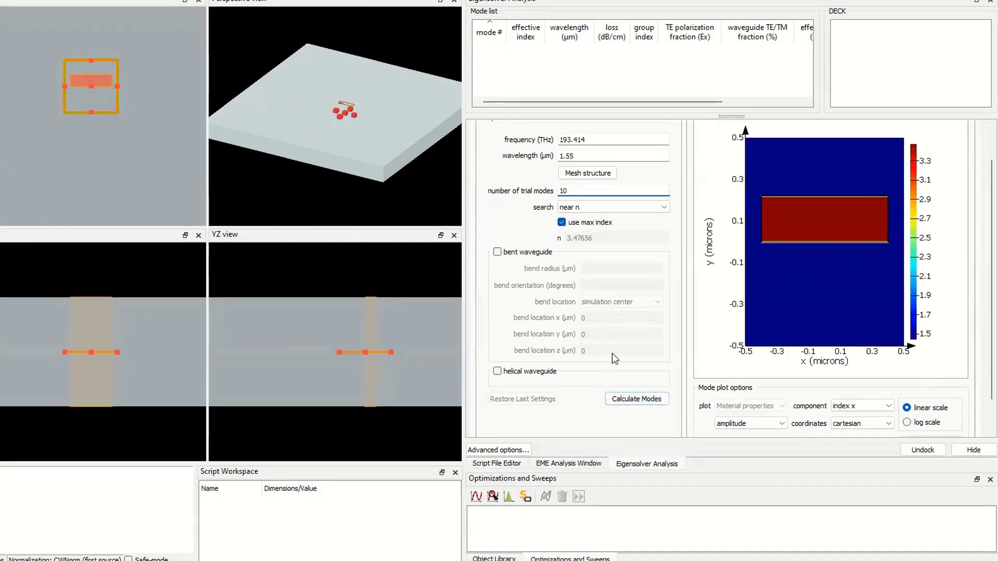
scroll(615, 359, up, 1)
scroll(615, 358, down, 1)
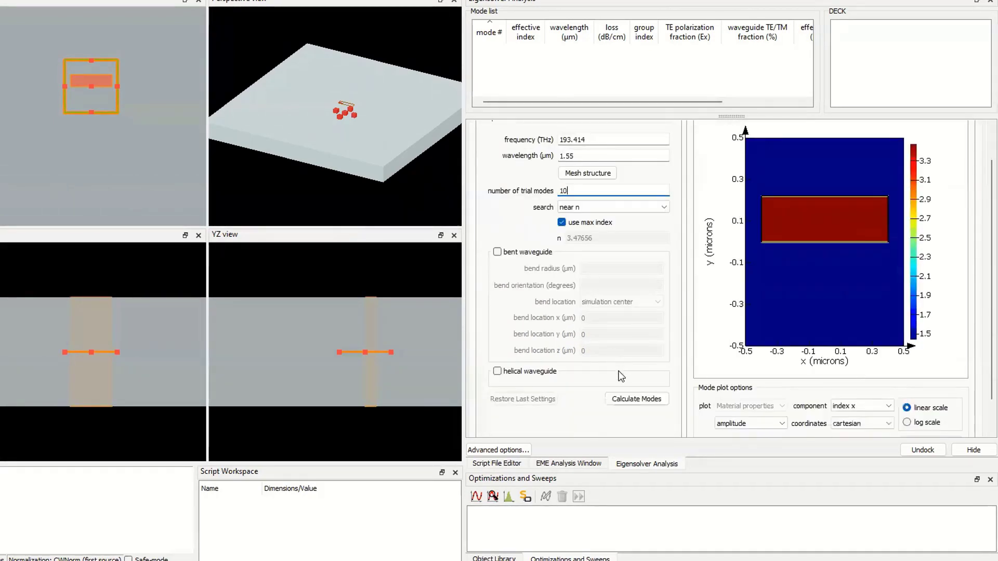
- Calculate the modes (fundamental neff 2.6898, 100% TE) and widen the Eigensolver Analysis panel
click(634, 399)
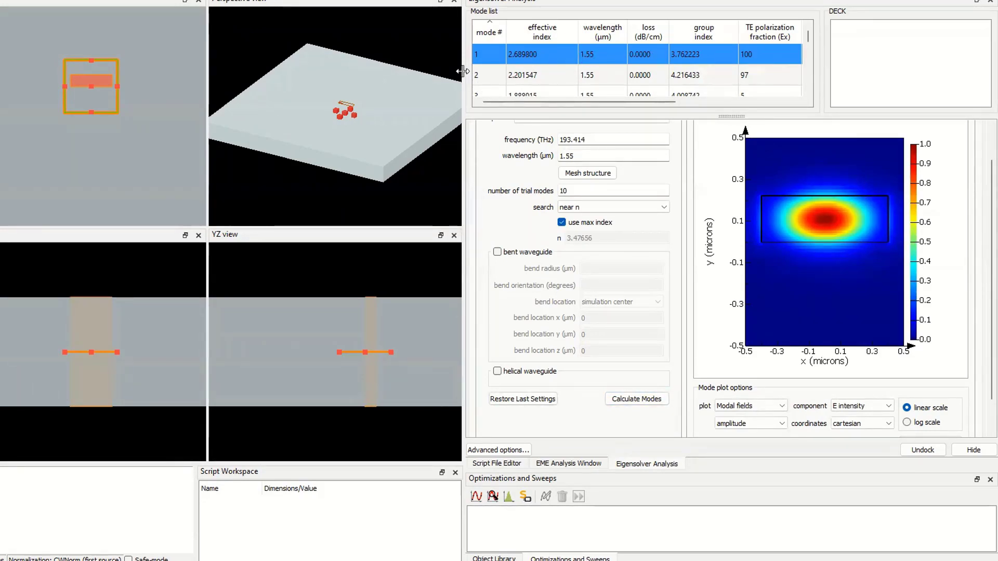
drag(463, 73, 333, 74)
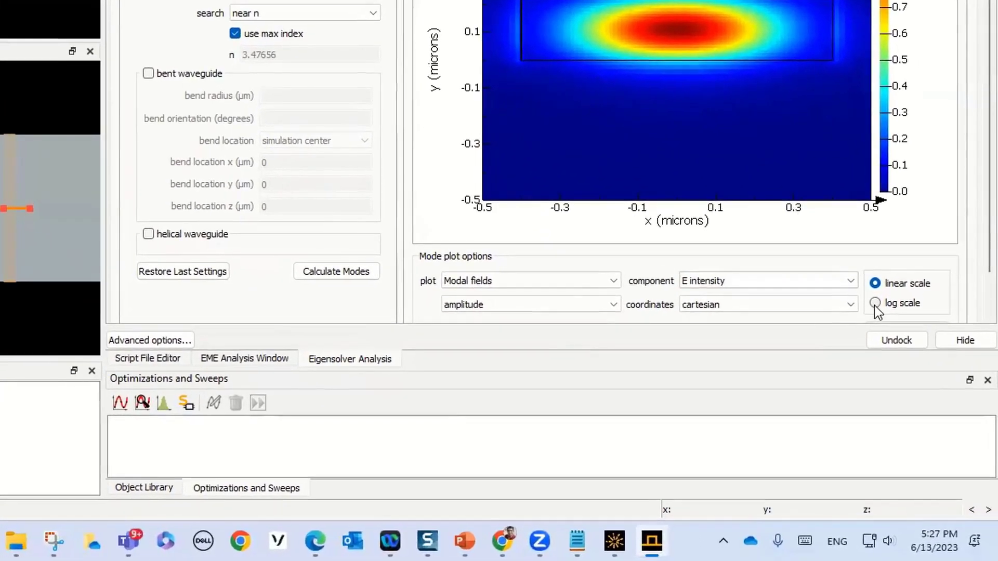
- Plot the mode's log-scale E intensity in a new figure with colour bar minimum -10
click(923, 405)
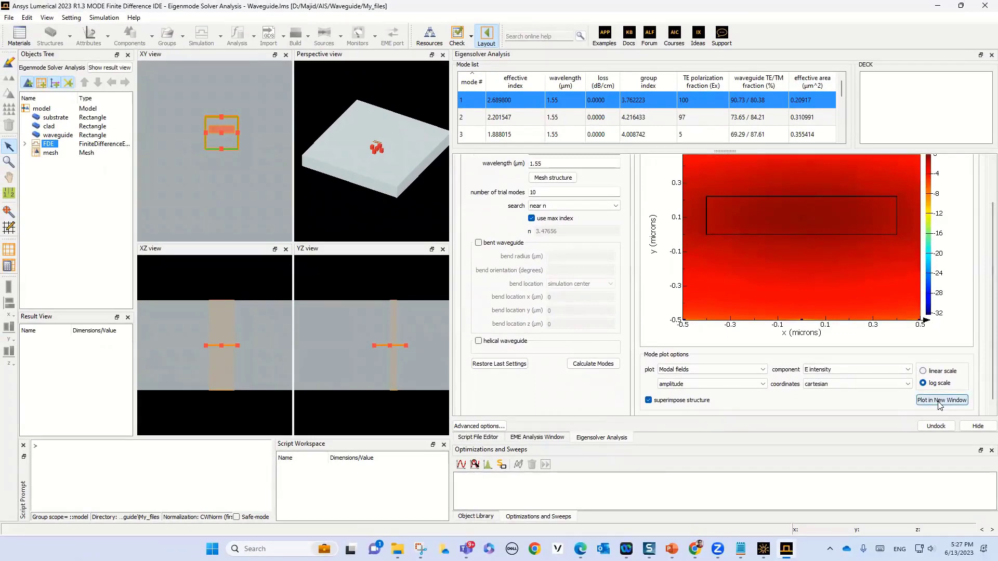
click(940, 401)
click(84, 59)
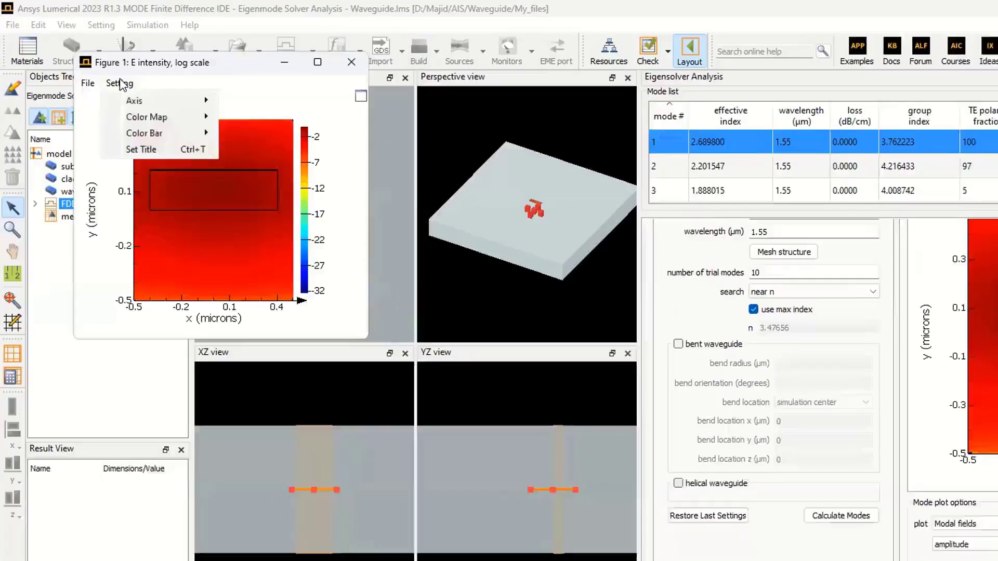
mouse_move(125, 134)
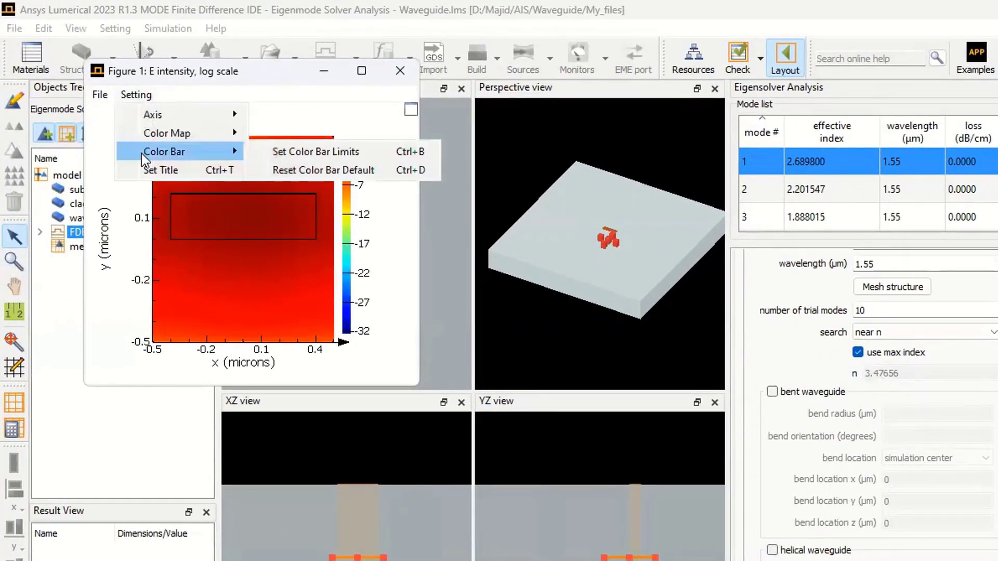
click(280, 151)
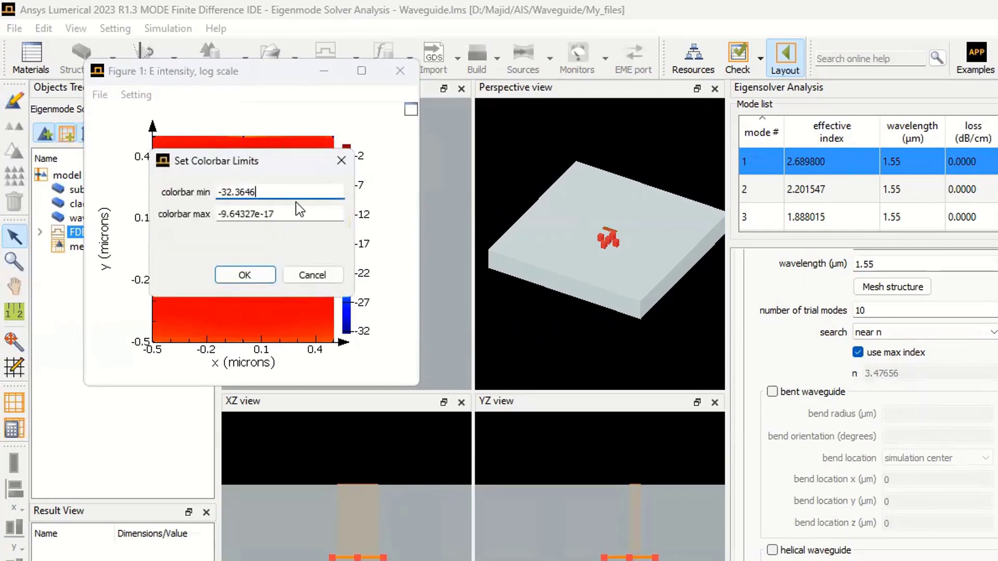
drag(294, 195, 110, 193)
text(-10)
click(245, 275)
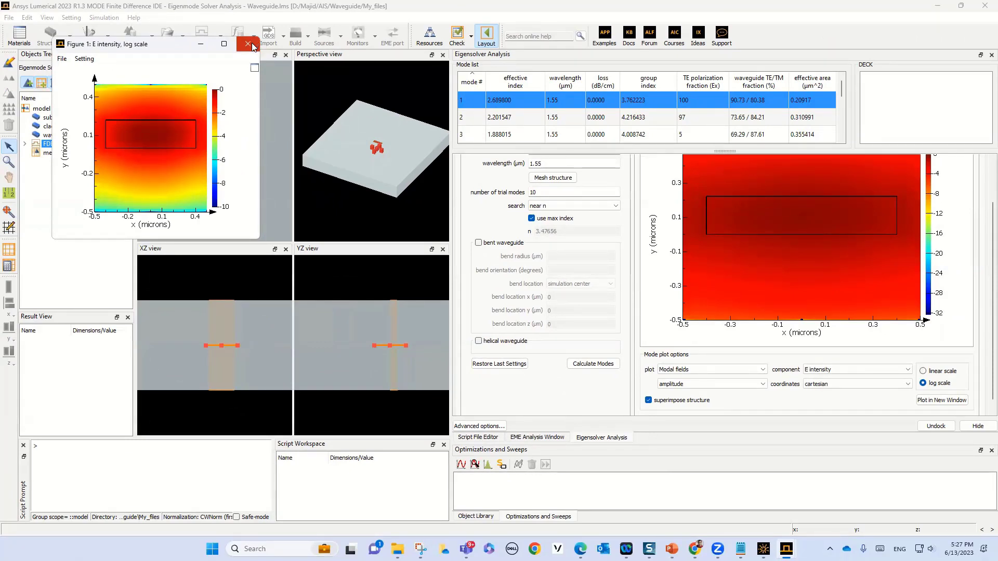
- Close the figure, return to layout, and set the FDE region's x and y spans to 3 µm
click(253, 46)
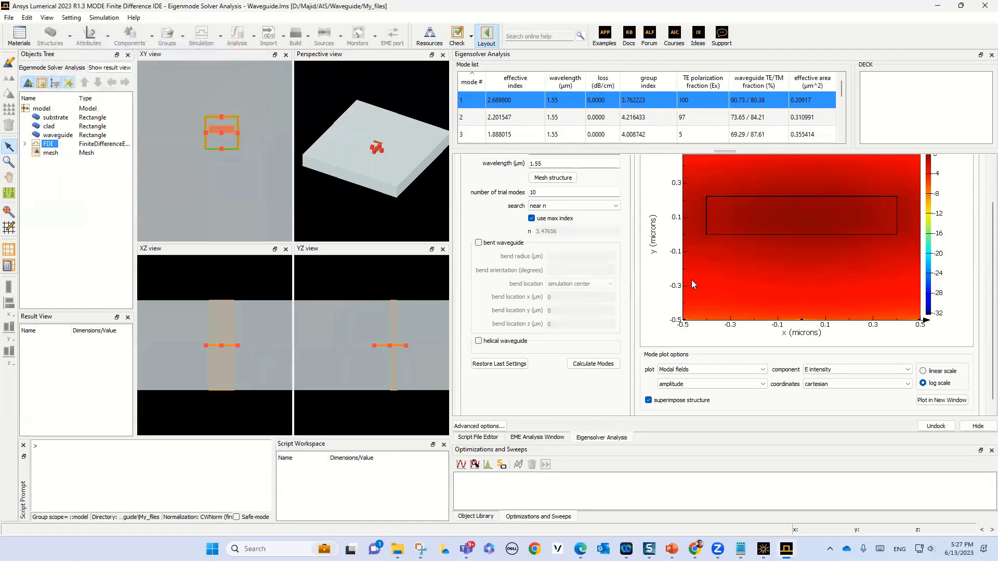
click(487, 37)
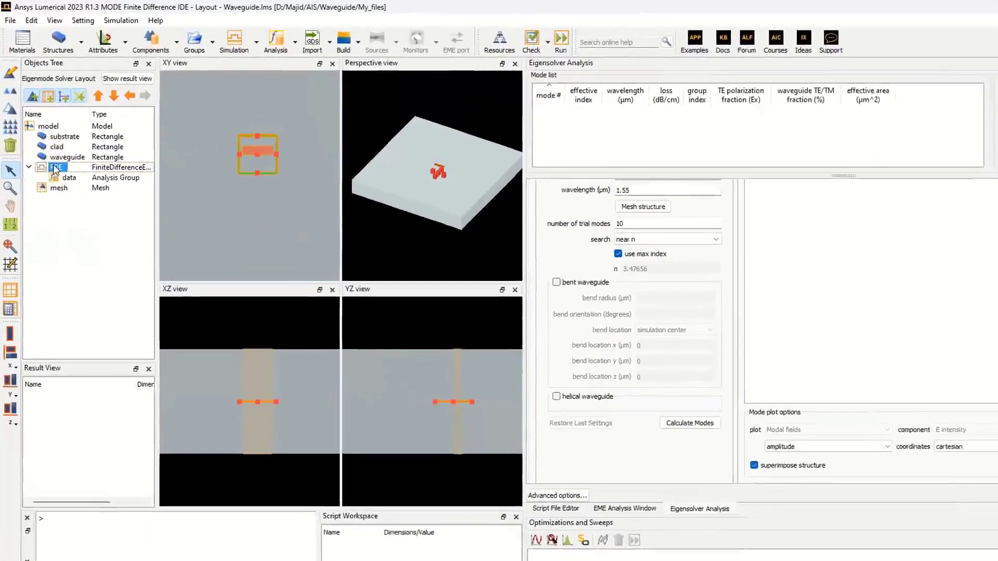
right_click(59, 144)
click(62, 147)
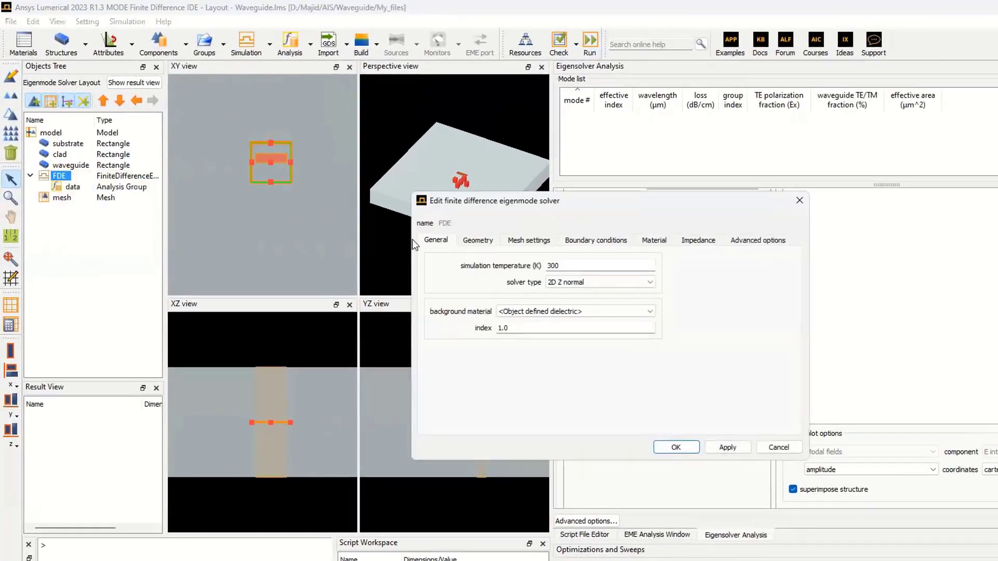
click(478, 241)
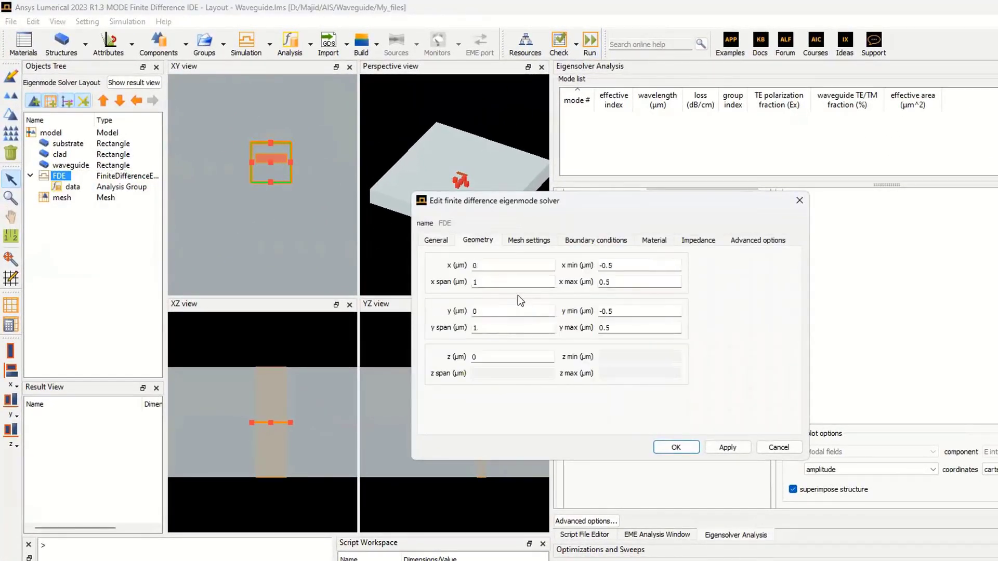
double_click(475, 282)
text(3)
key(Tab)
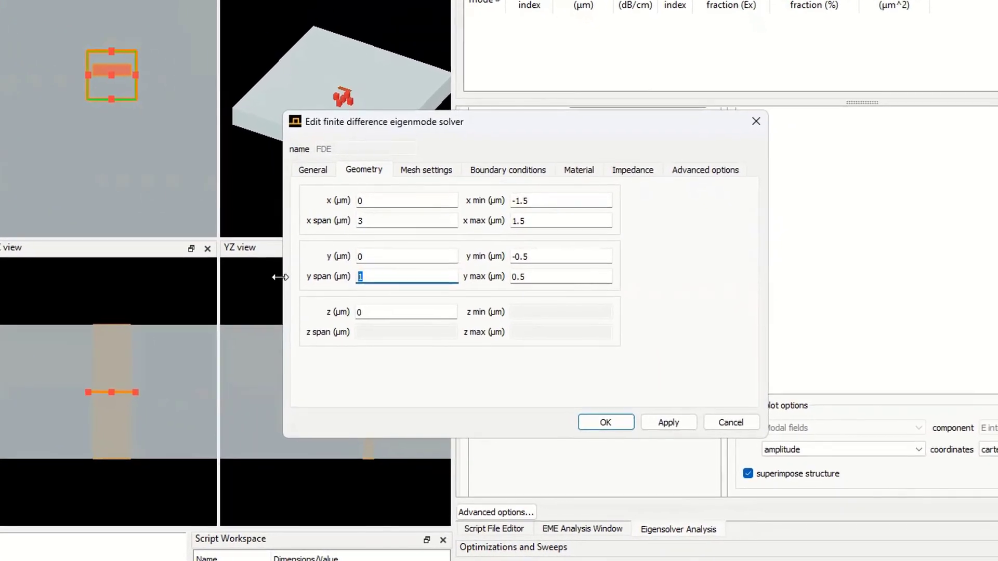
text(3)
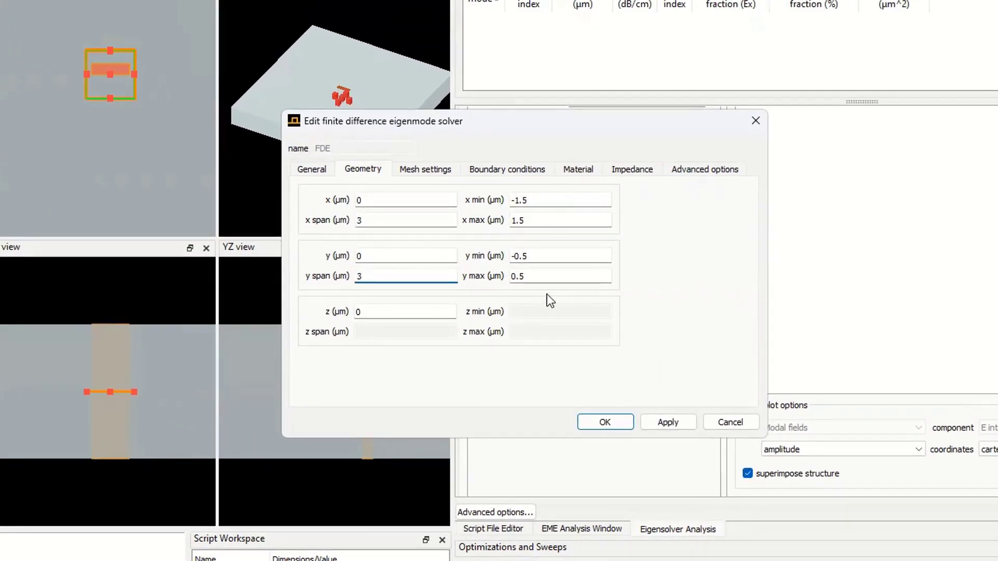
click(663, 423)
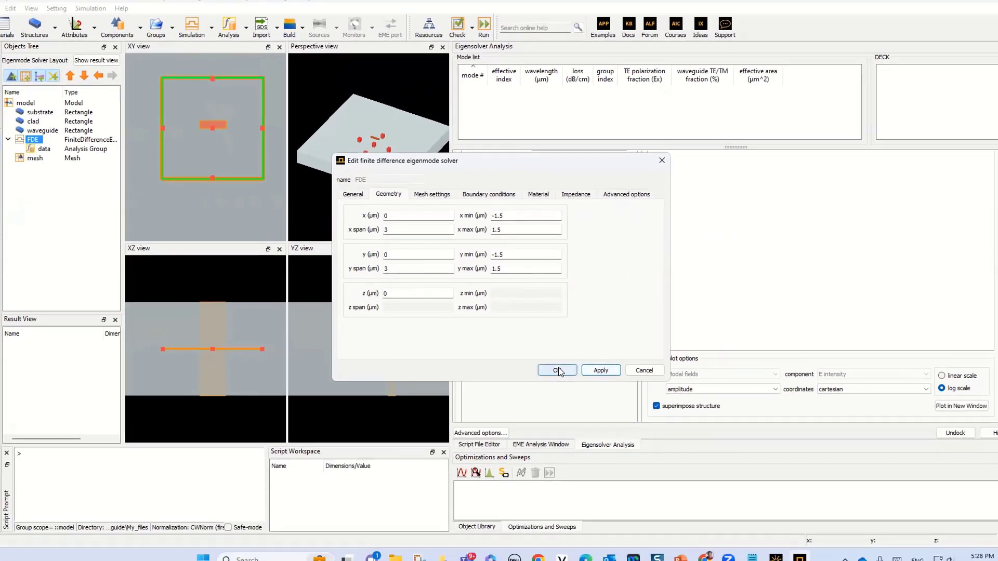
click(596, 412)
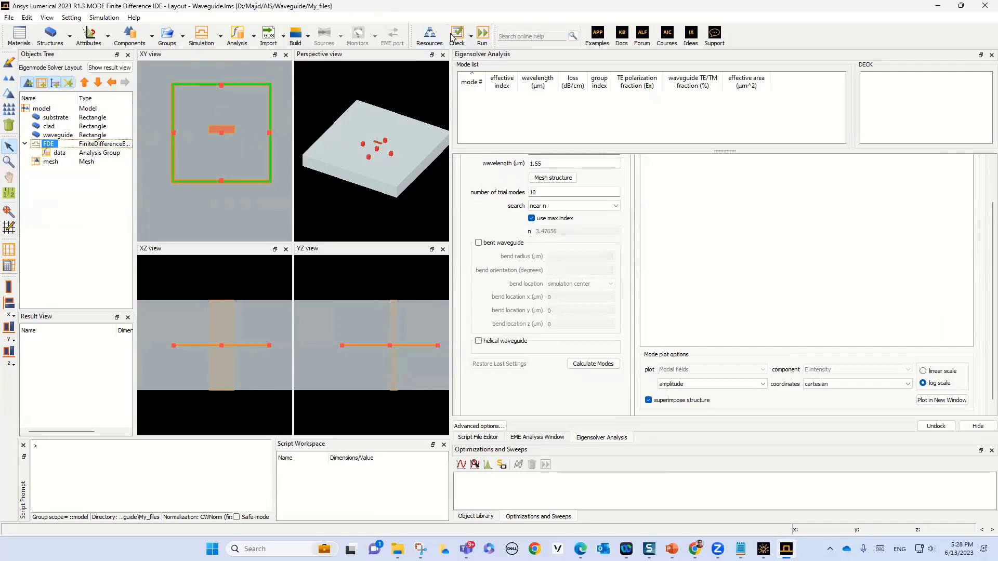
- Recalculate modes (neff 2.686148) and replot log-scale E intensity separately with colour bar minimum -10
key(F5)
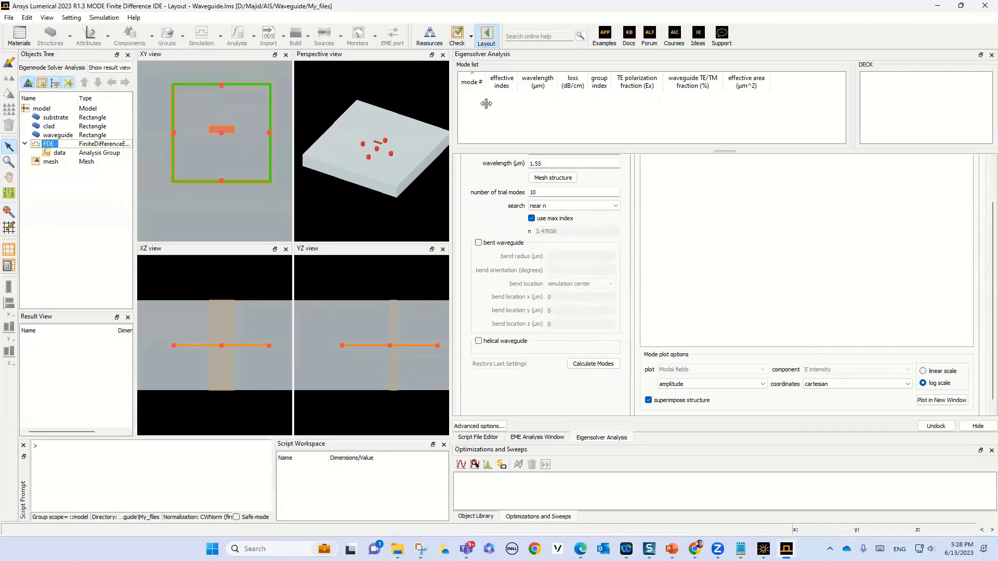
click(593, 363)
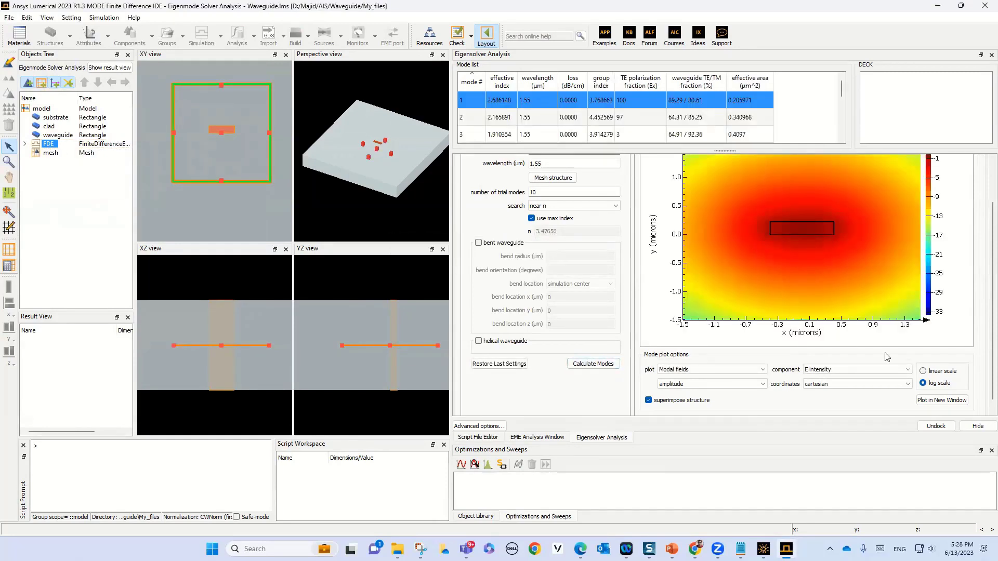
click(942, 400)
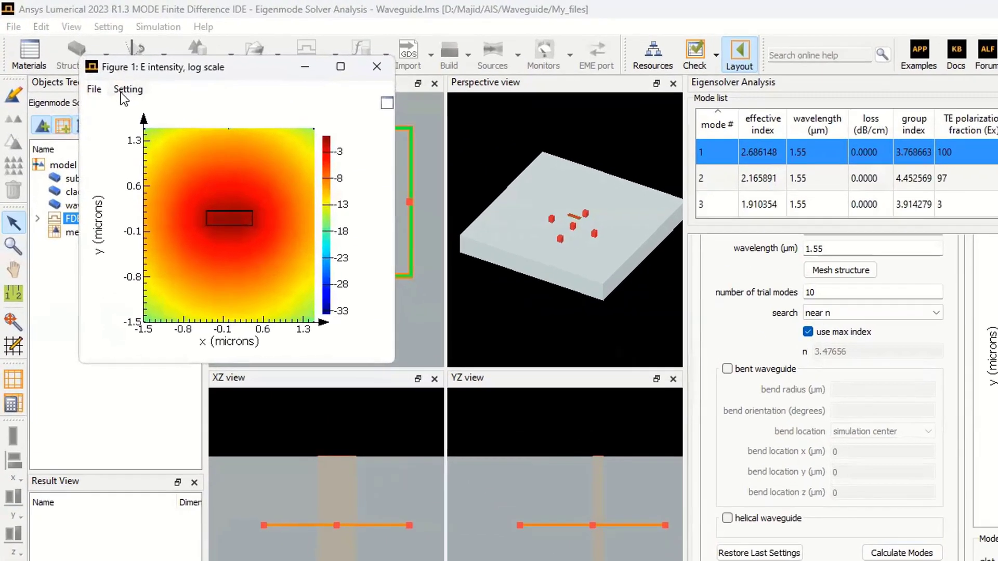
click(121, 91)
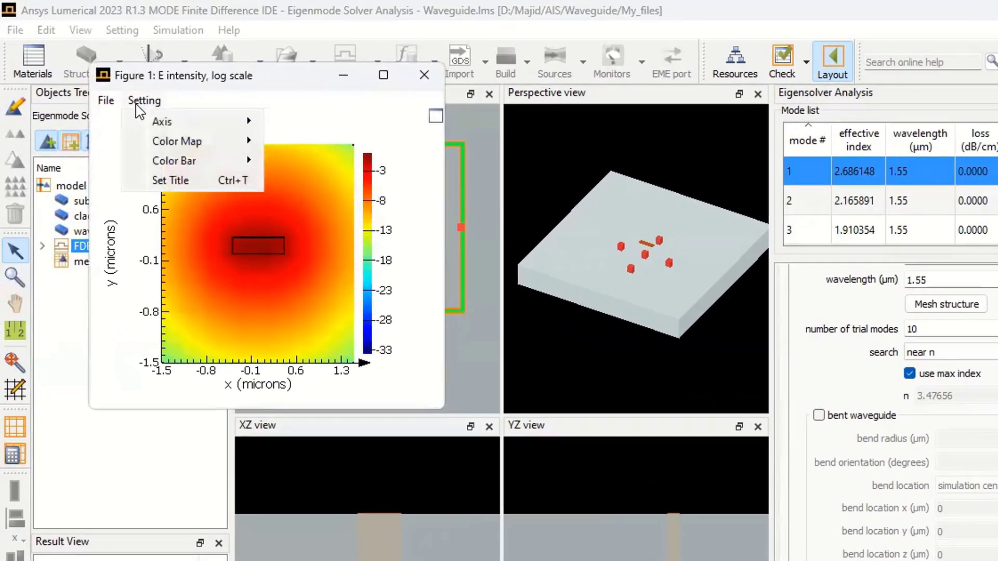
mouse_move(152, 139)
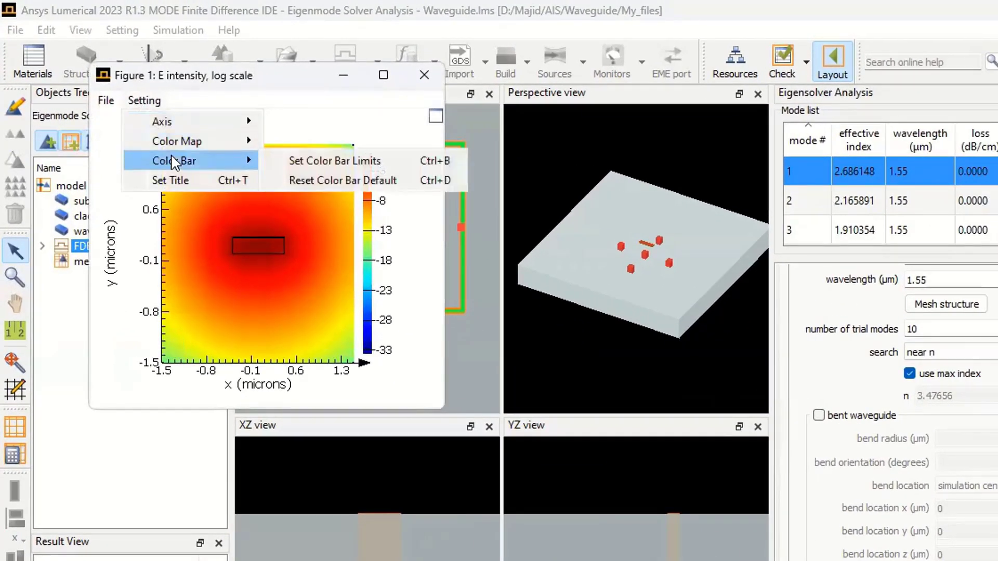
click(318, 161)
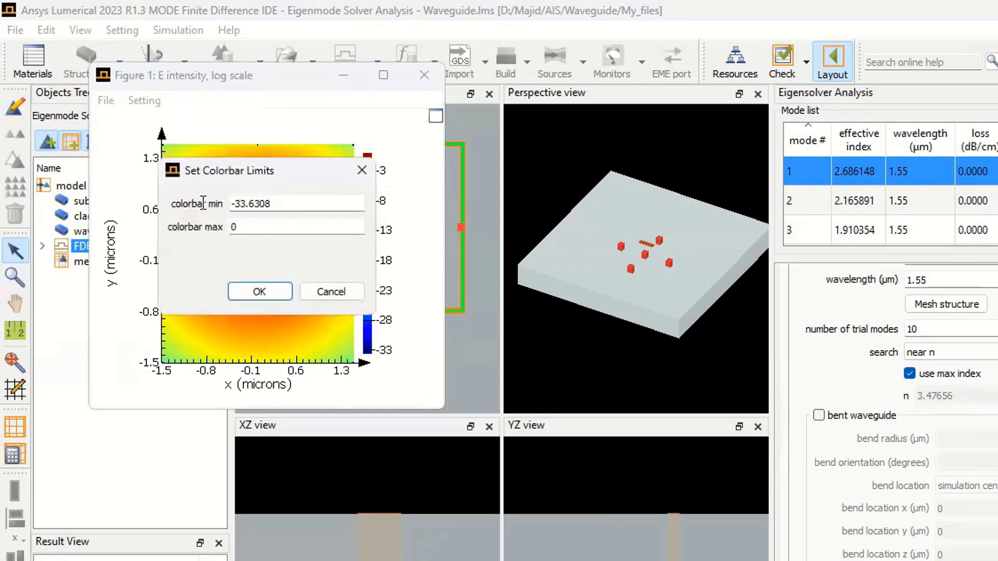
text(-10)
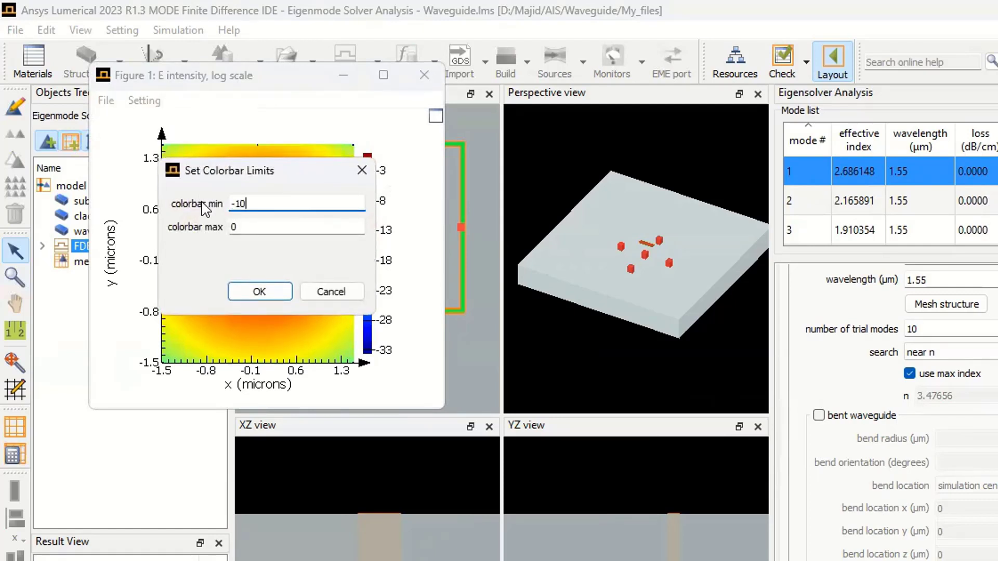
click(257, 294)
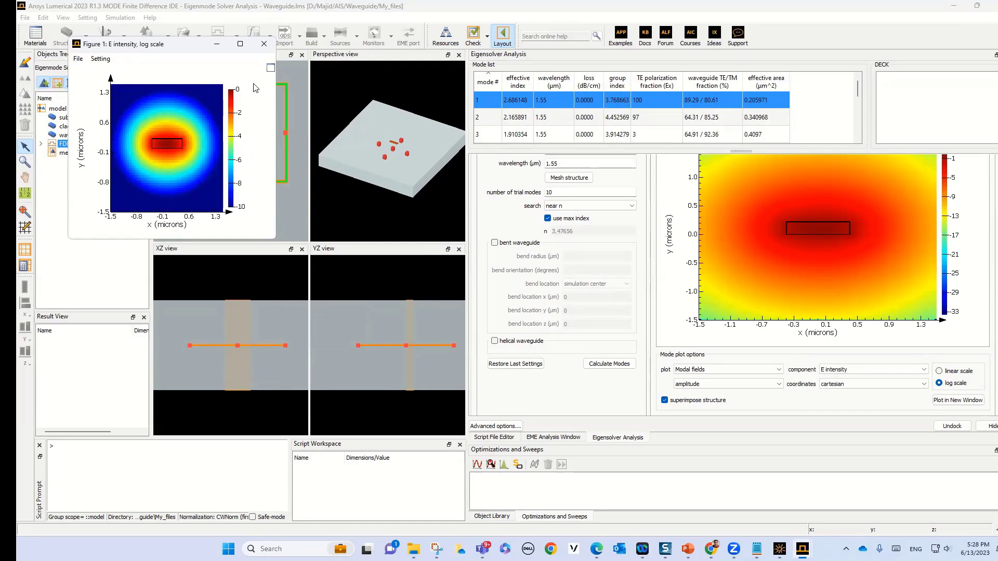
- Close the figure, set the plot to linear scale, and bring up the AIS_waveguide.pptx slide
click(265, 45)
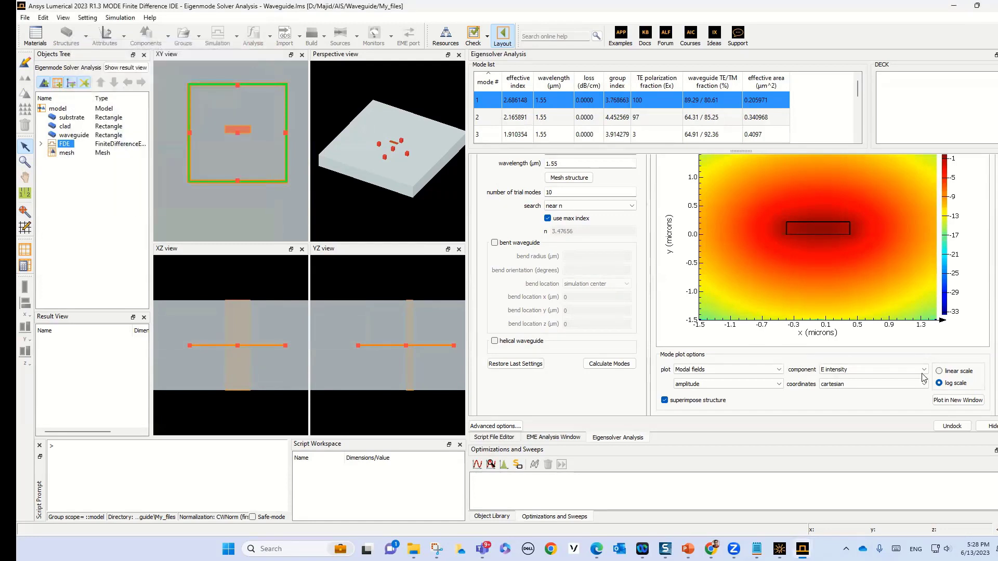
click(948, 373)
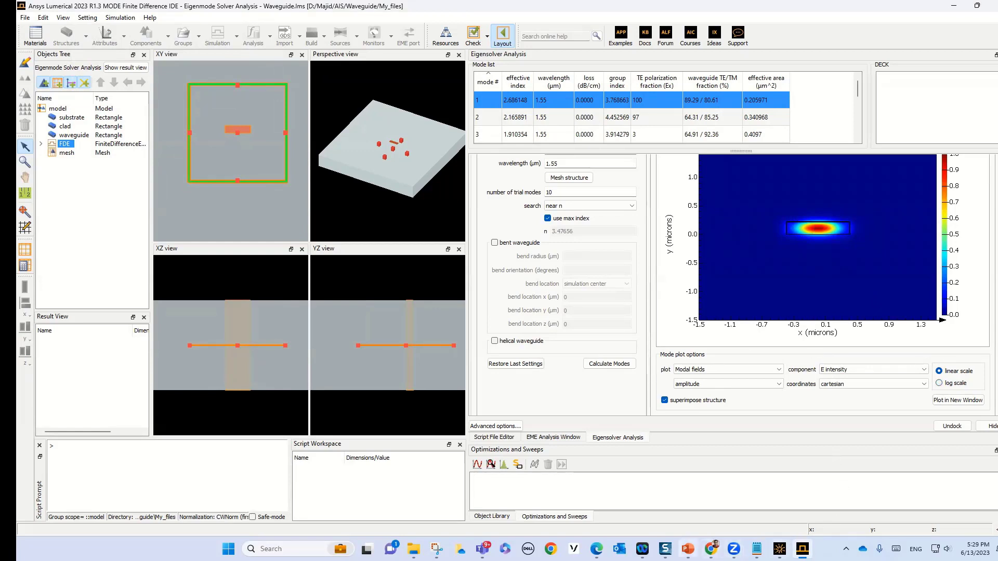
mouse_move(688, 548)
click(687, 496)
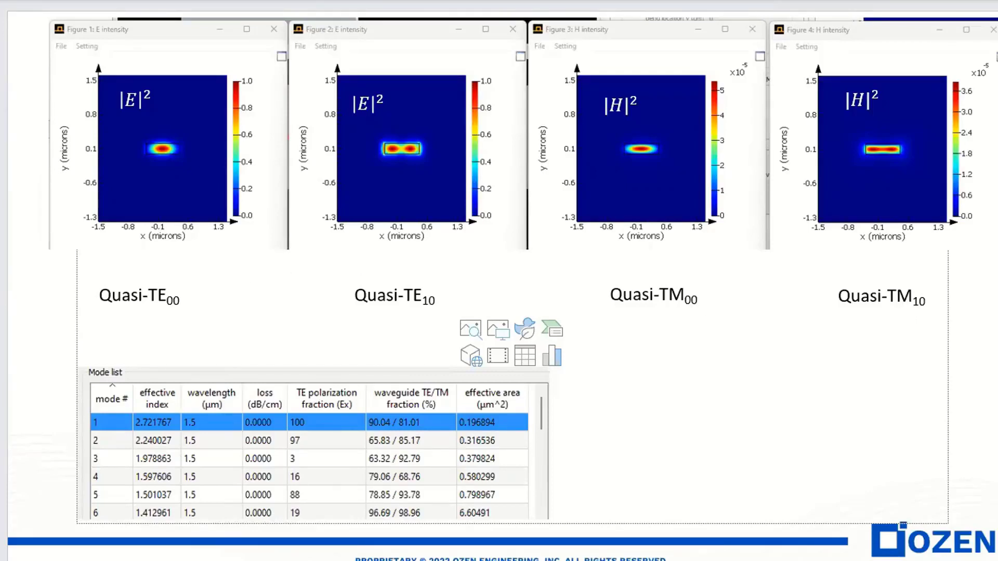
- Page between the intensity slide and the Ex/Hx field-plot slide, ending on the Ex/Hx slide
key(Page_Down)
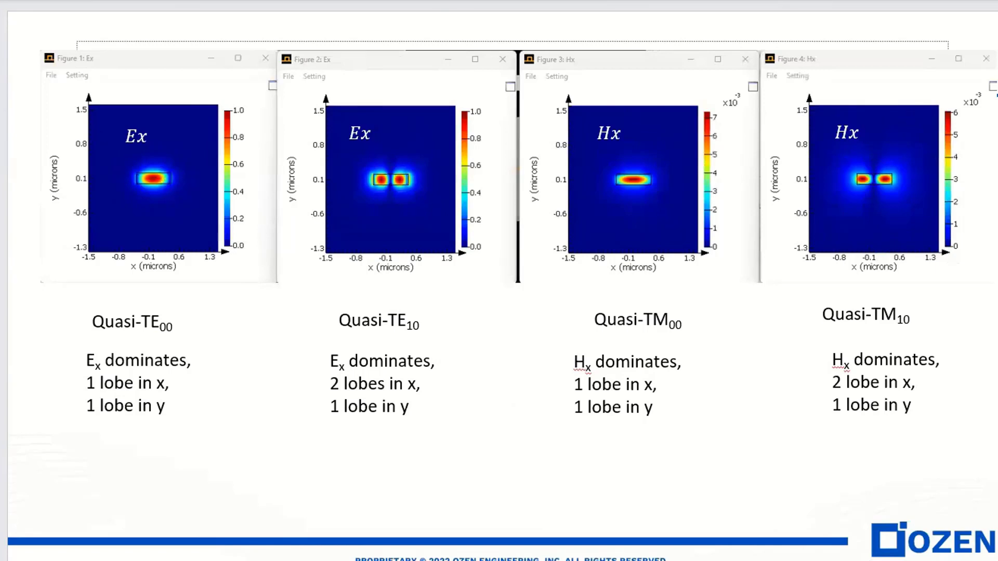
key(Page_Down)
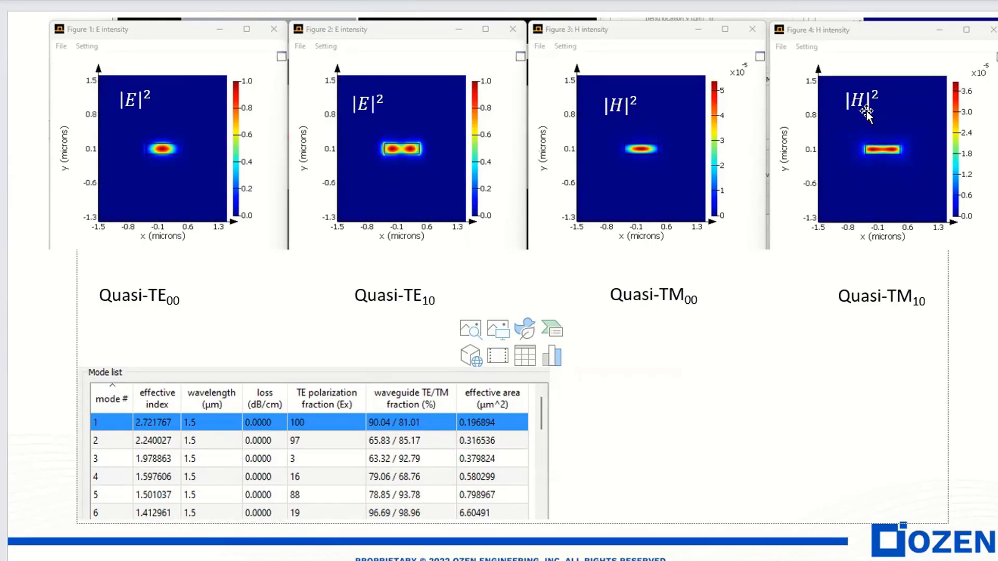
key(Page_Down)
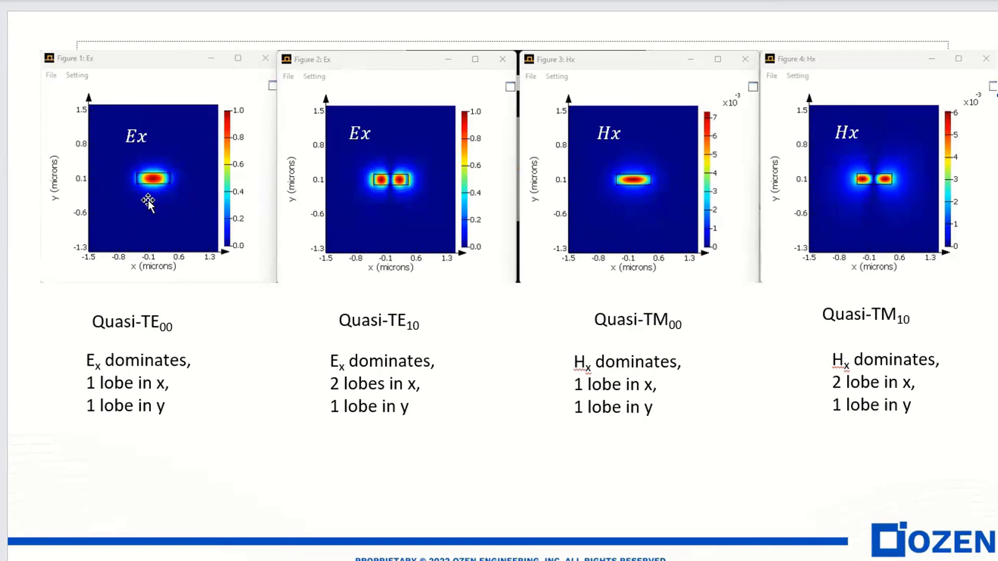
drag(101, 384, 155, 385)
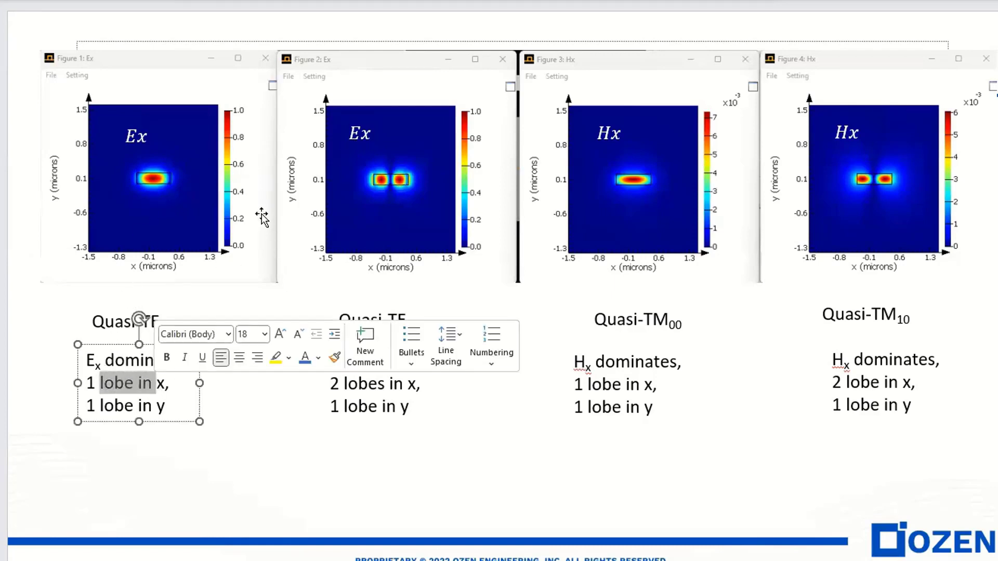
click(377, 408)
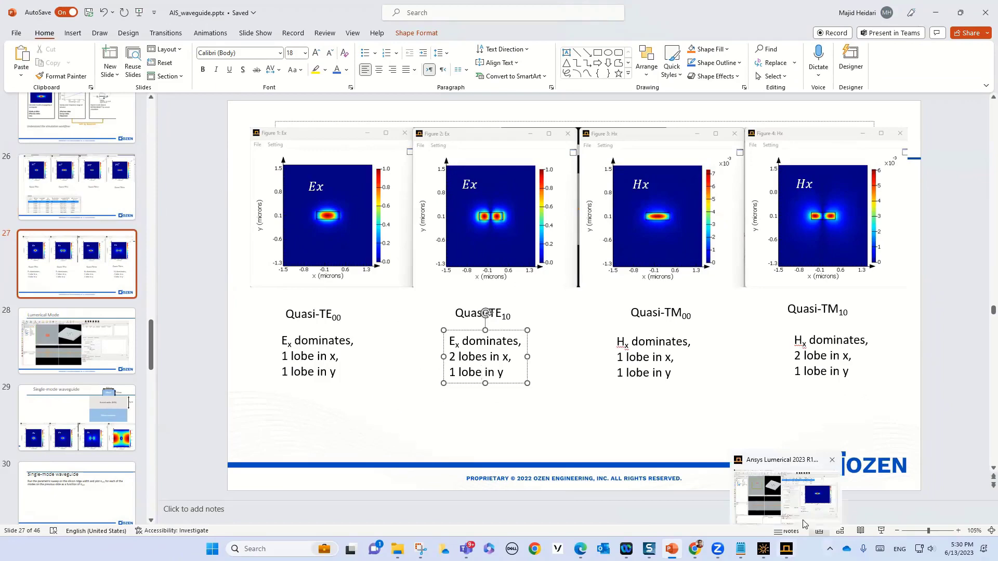
- Back in Lumerical, view the E-intensity profiles of modes 2 and 3
click(804, 518)
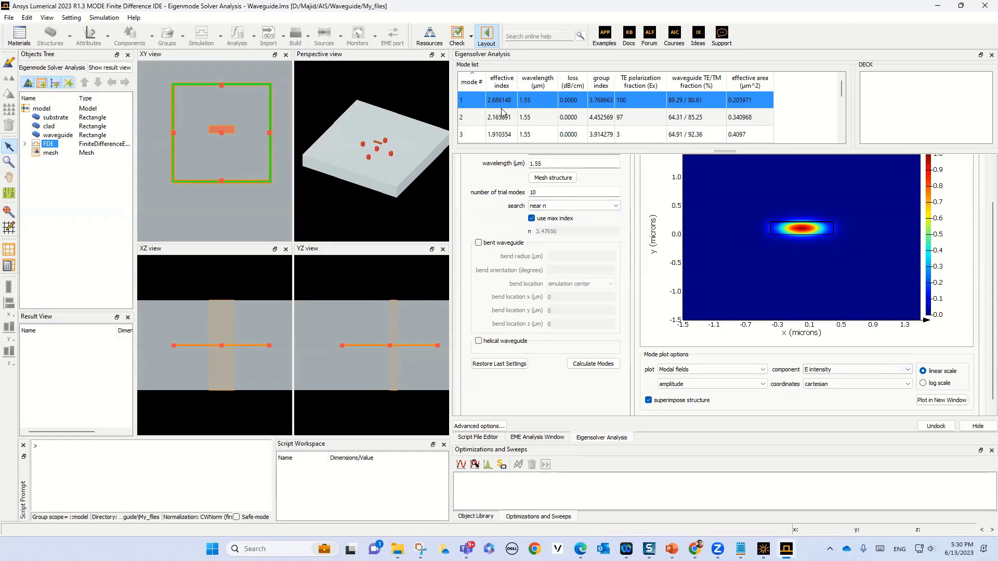
click(811, 370)
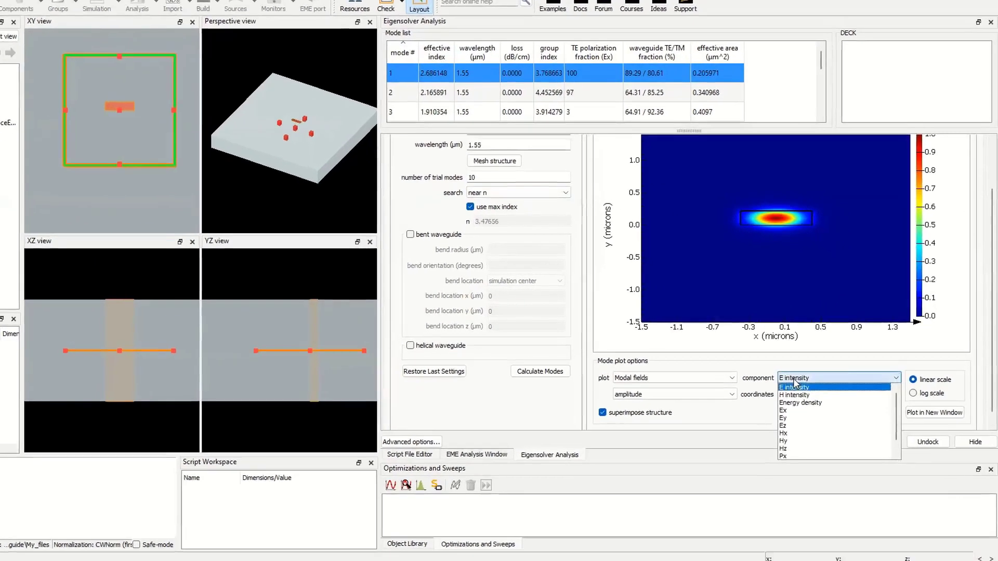
click(809, 372)
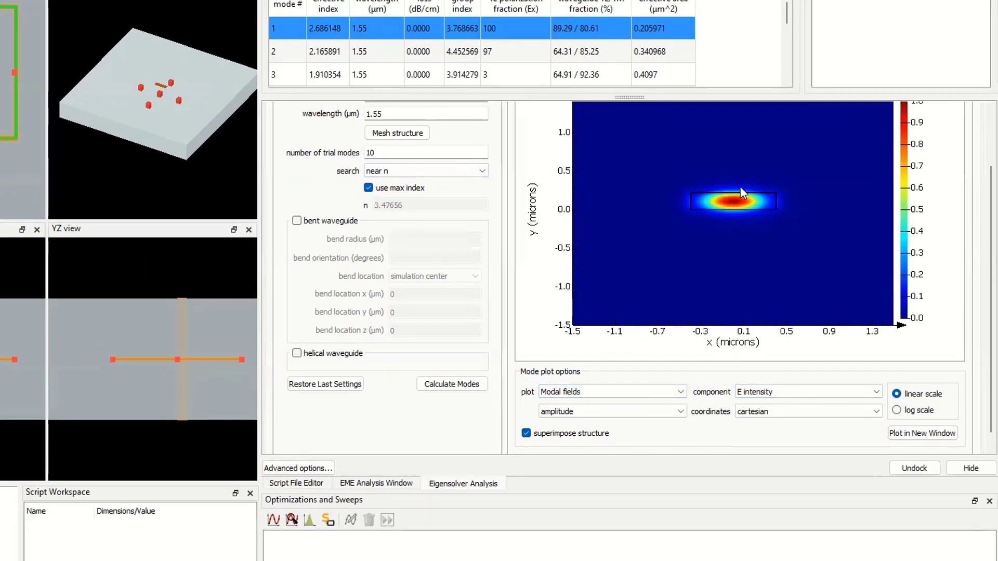
click(323, 55)
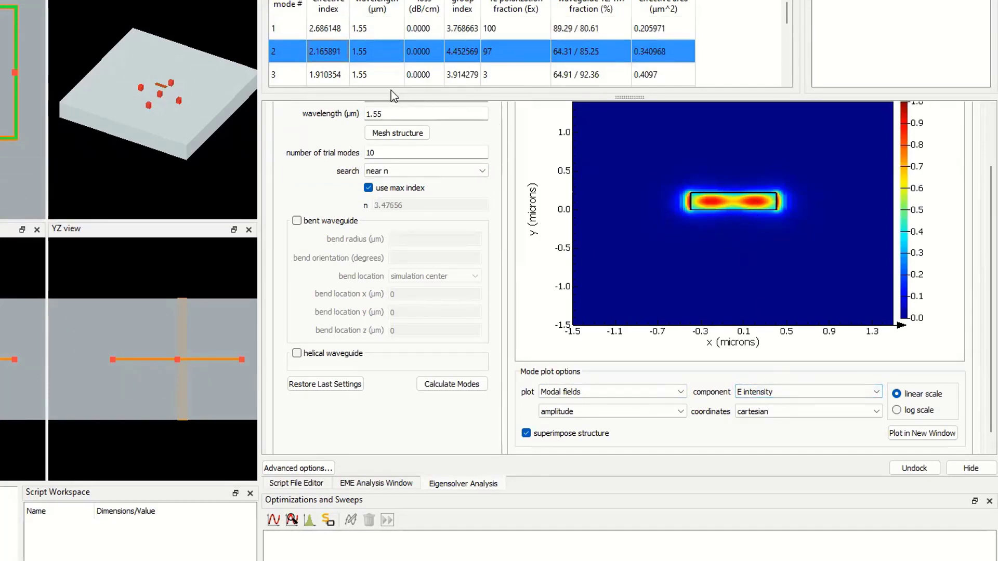
click(371, 77)
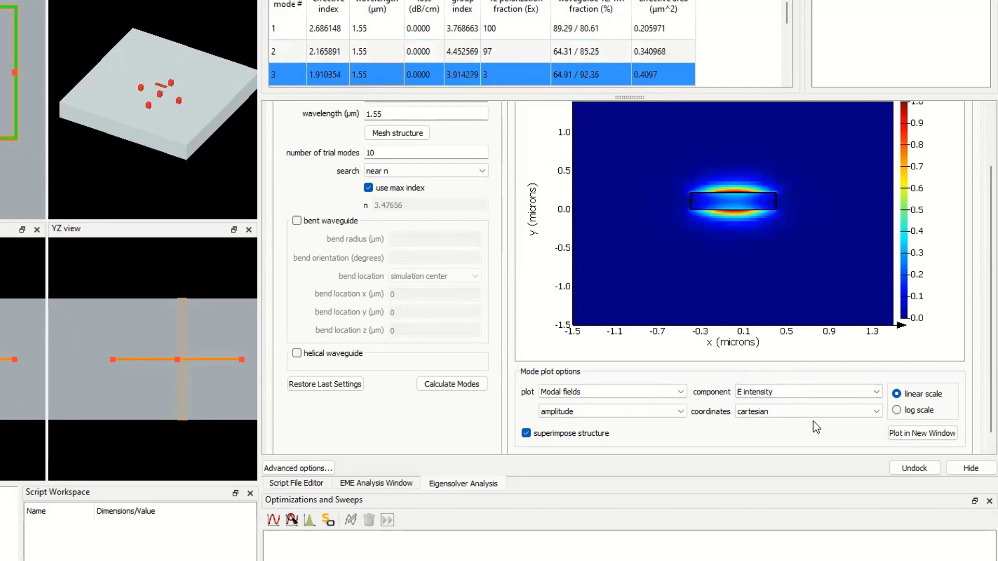
- Plot H intensity instead and view modes 3 and 4 (neff 1.529319)
click(770, 397)
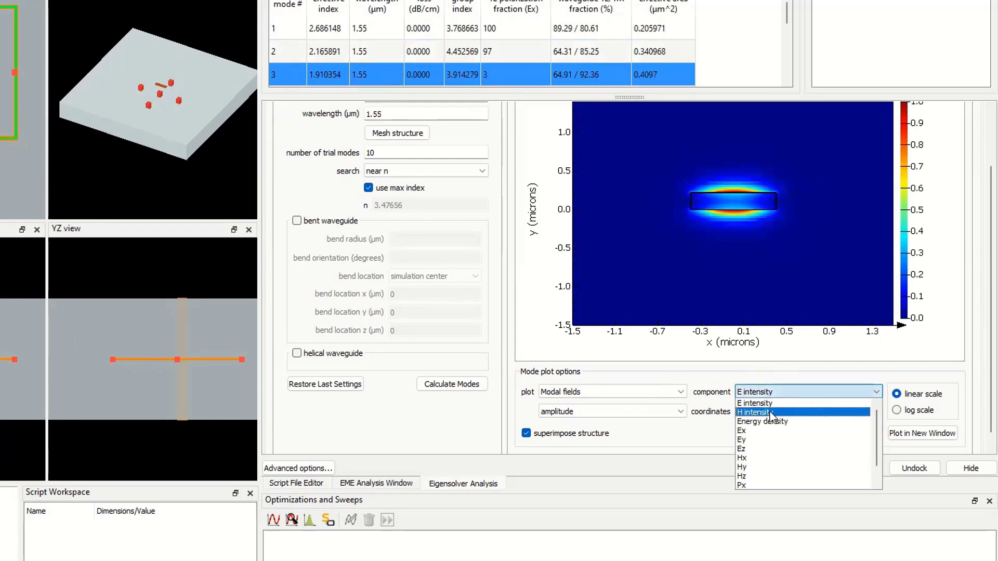
click(771, 412)
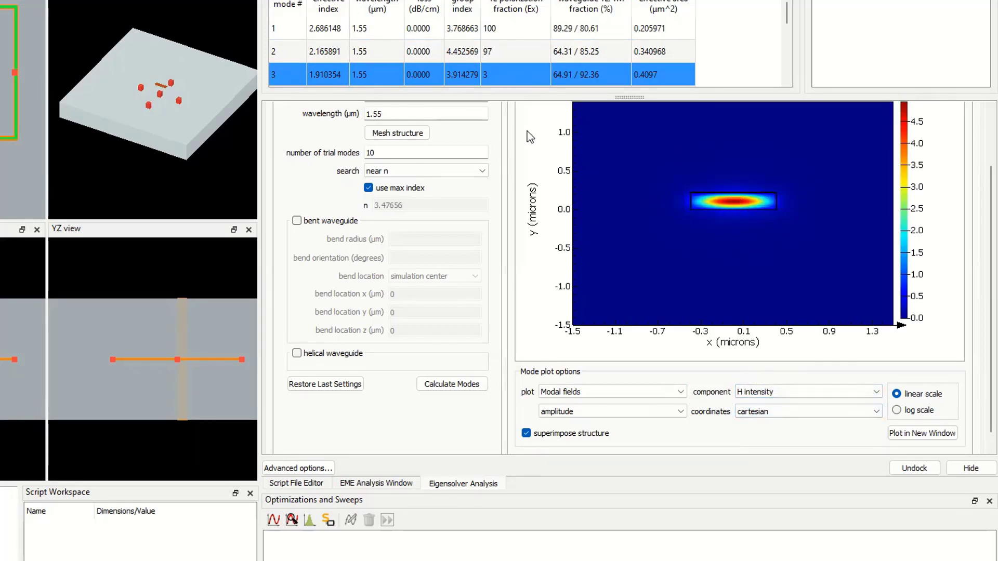
scroll(319, 83, down, 1)
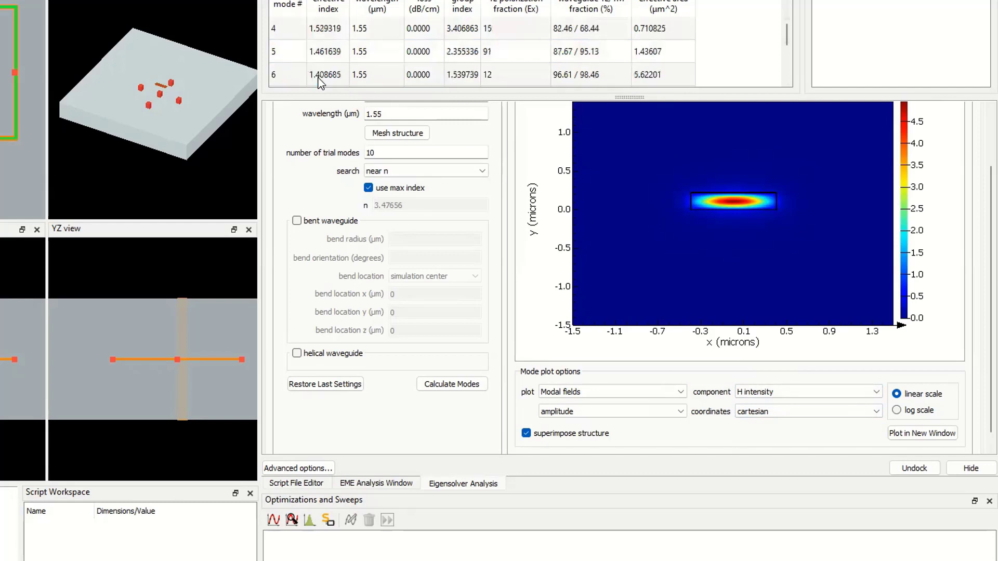
click(326, 30)
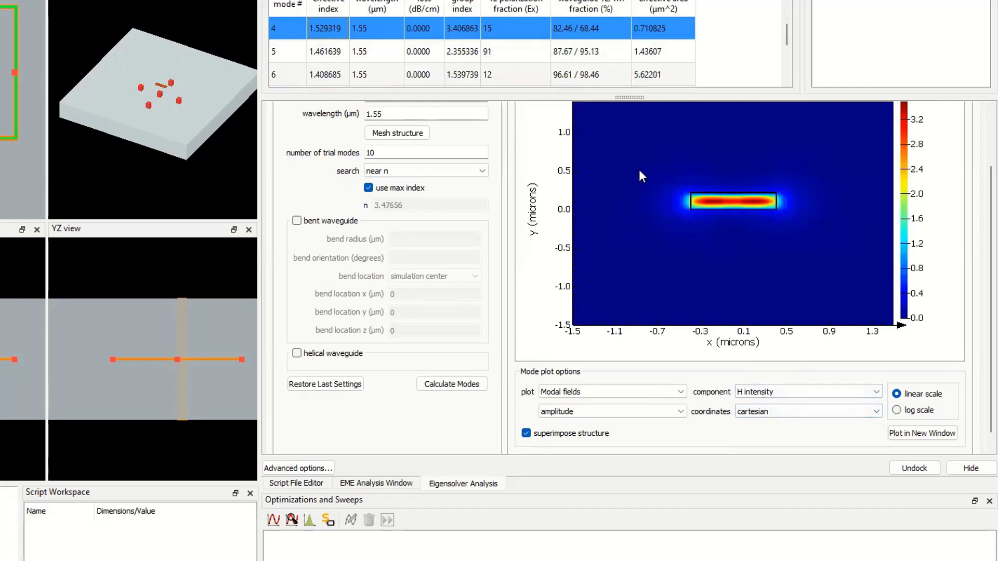
scroll(806, 231, up, 1)
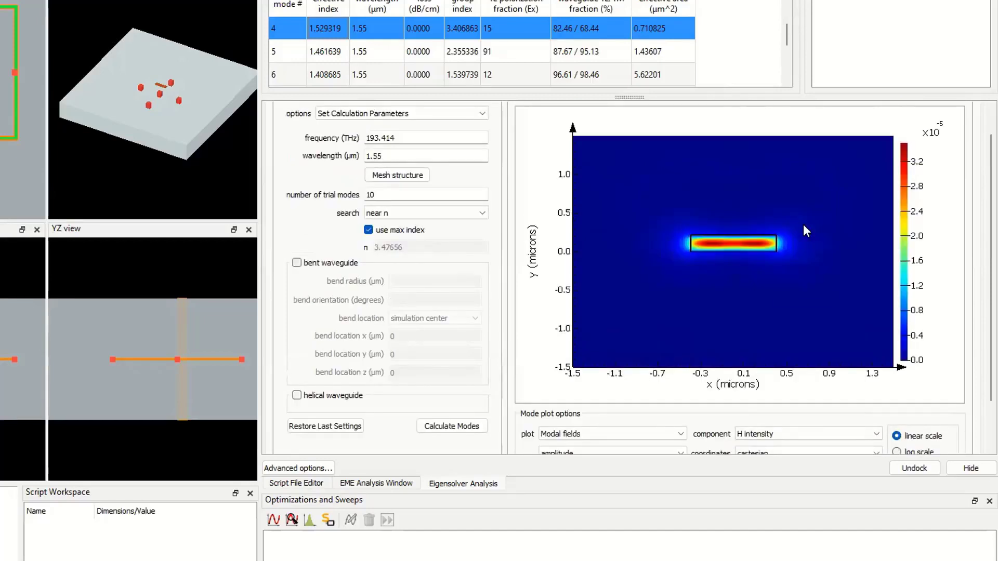
scroll(380, 39, up, 1)
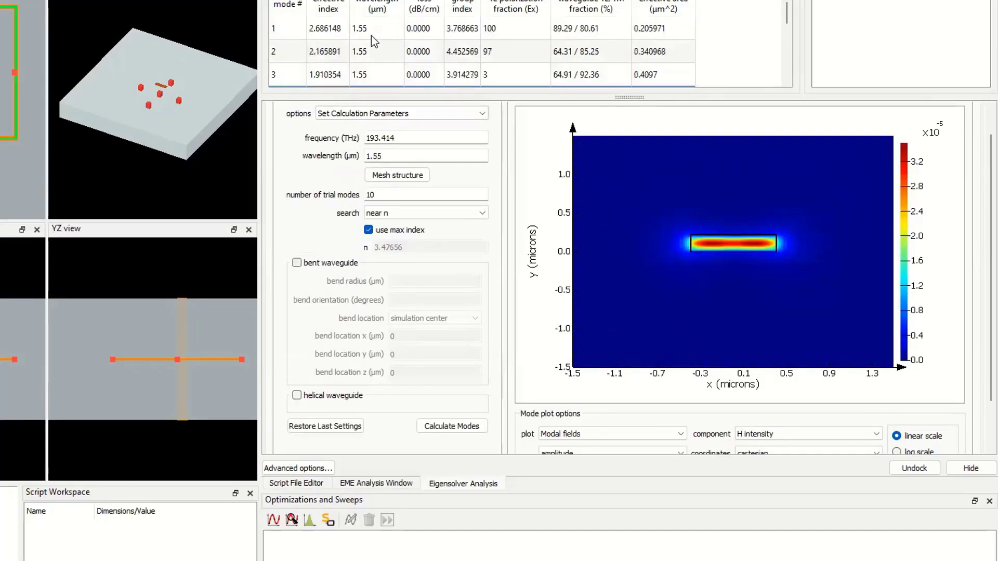
- Plot the Ex field component for modes 1, 2 and 3
click(367, 30)
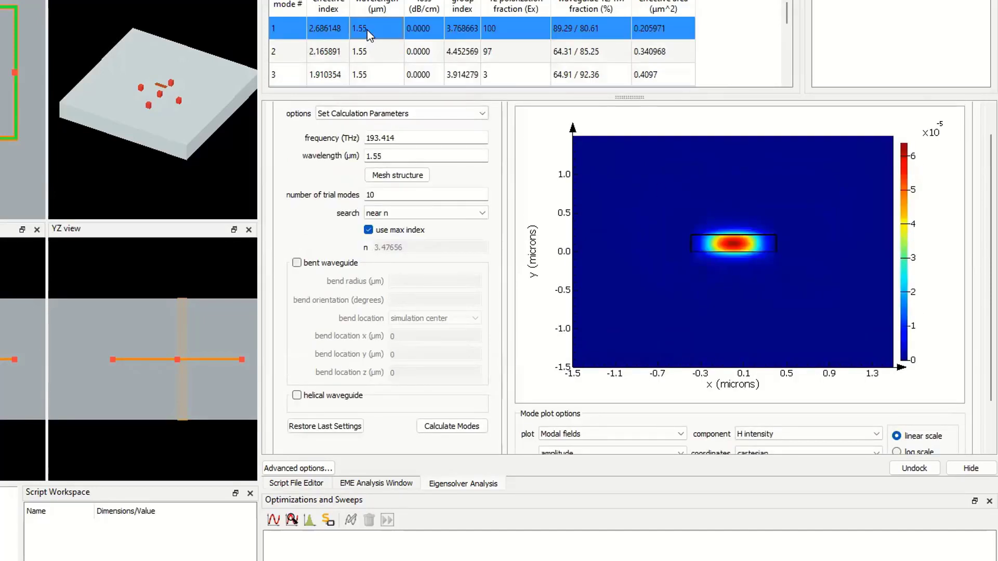
click(781, 435)
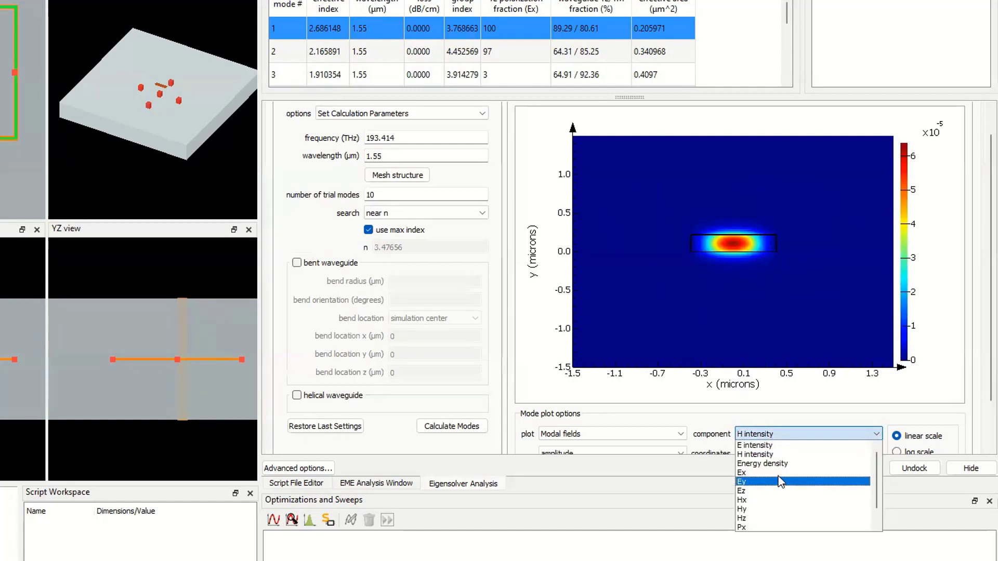
click(780, 479)
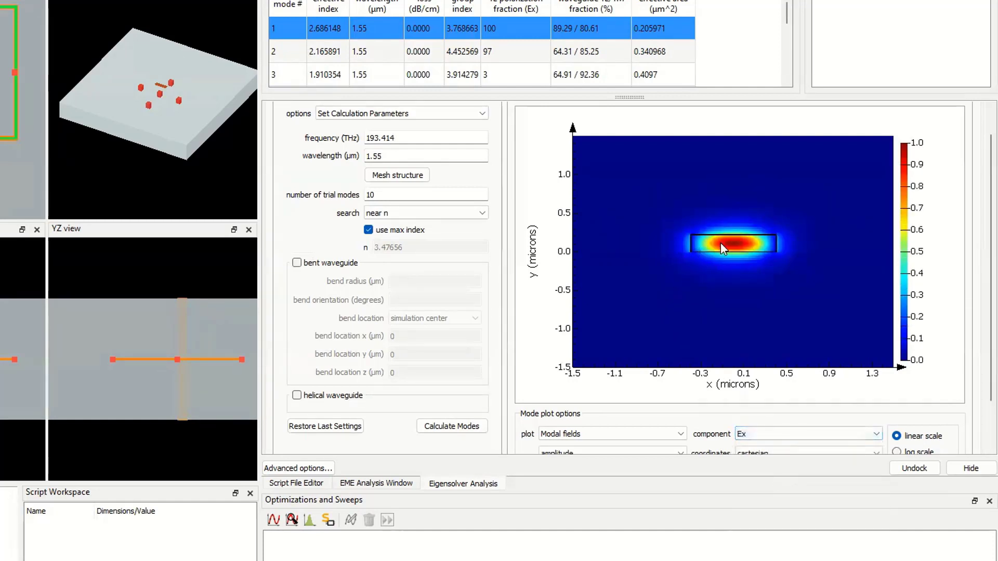
click(335, 54)
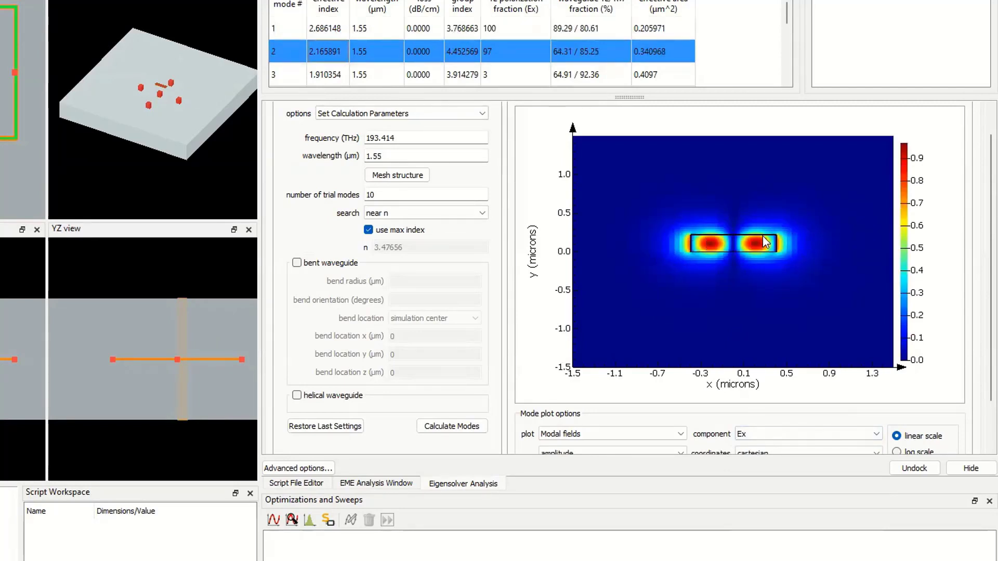
click(304, 77)
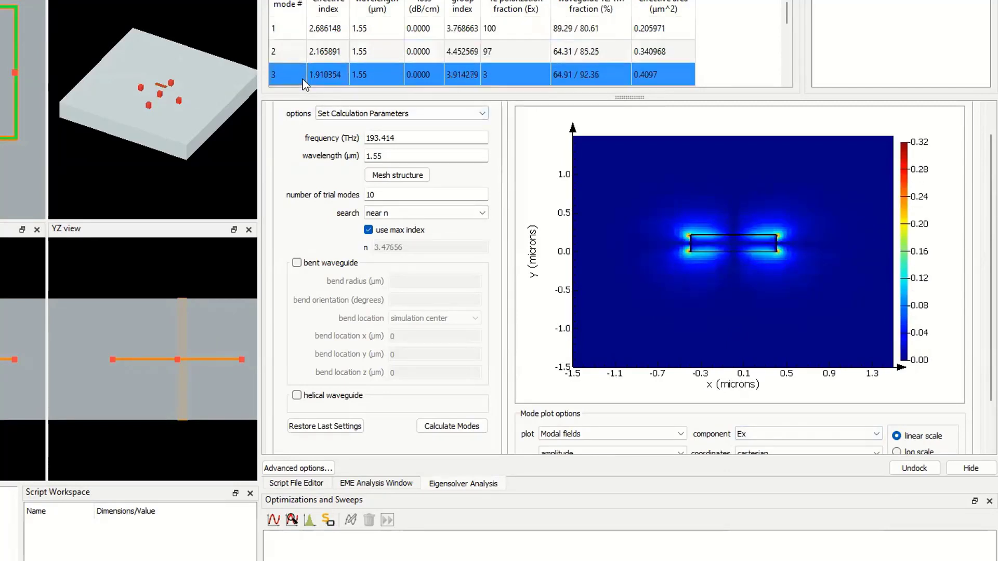
- Plot the Hx field component for modes 3, 4 and 1 (neff 2.686148)
click(761, 432)
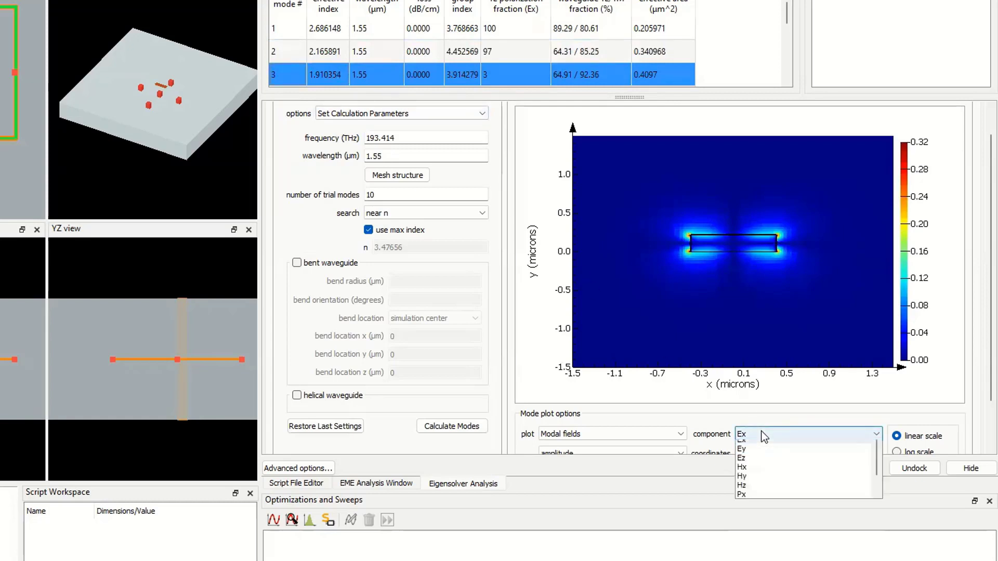
click(758, 500)
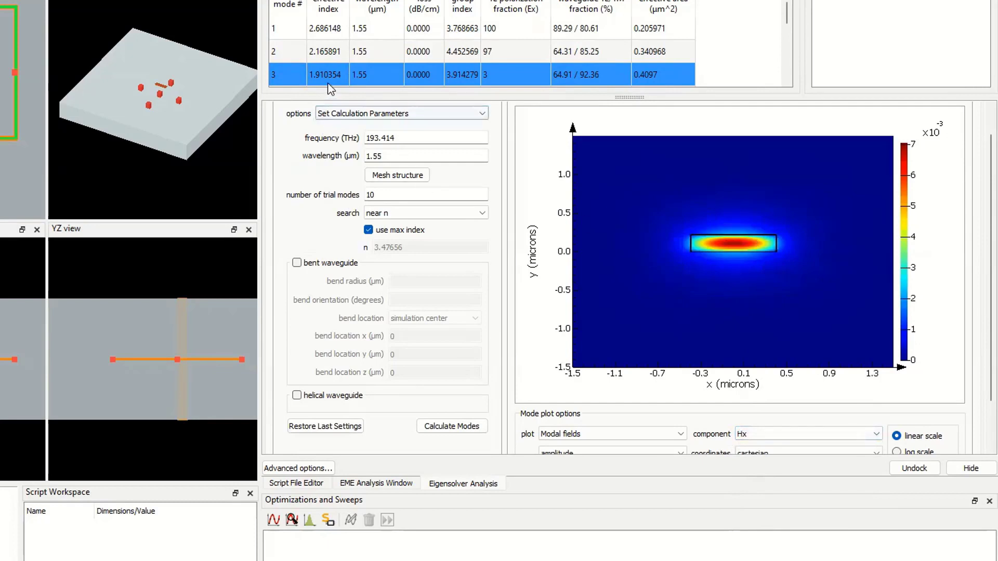
scroll(314, 57, down, 1)
click(309, 32)
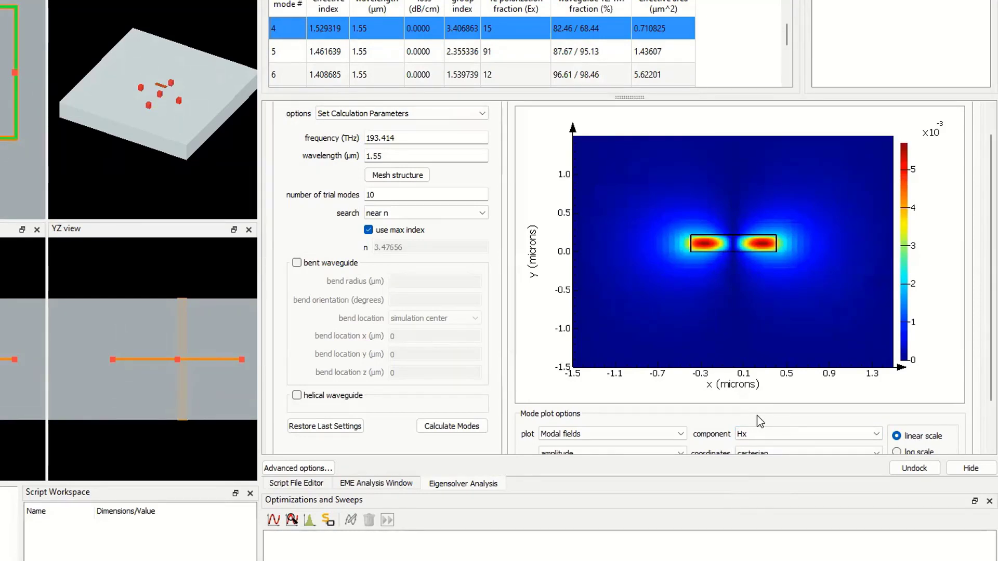
scroll(320, 31, up, 1)
click(329, 31)
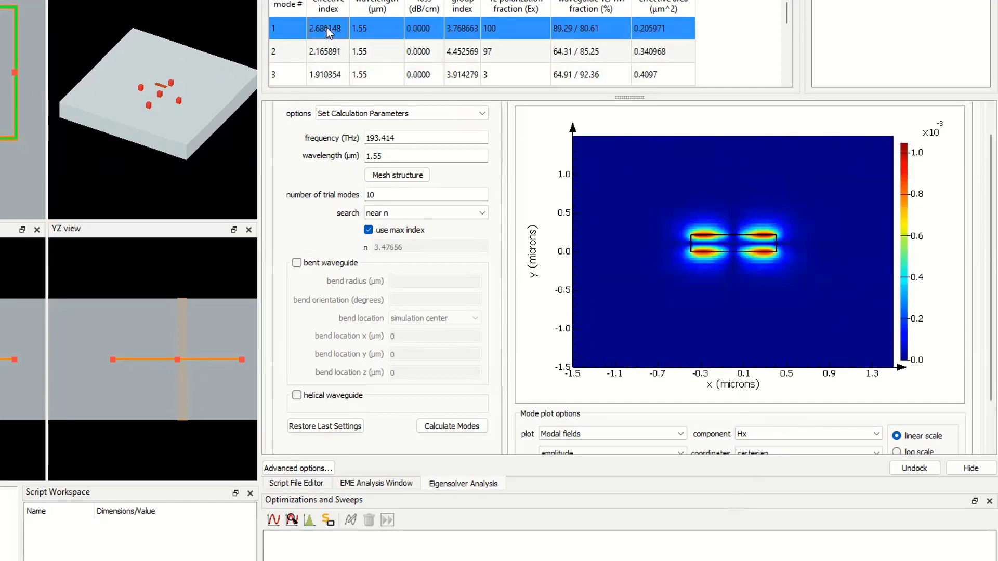
- Switch the mode plot component back to E intensity for mode 1, showing a single central lobe
click(759, 434)
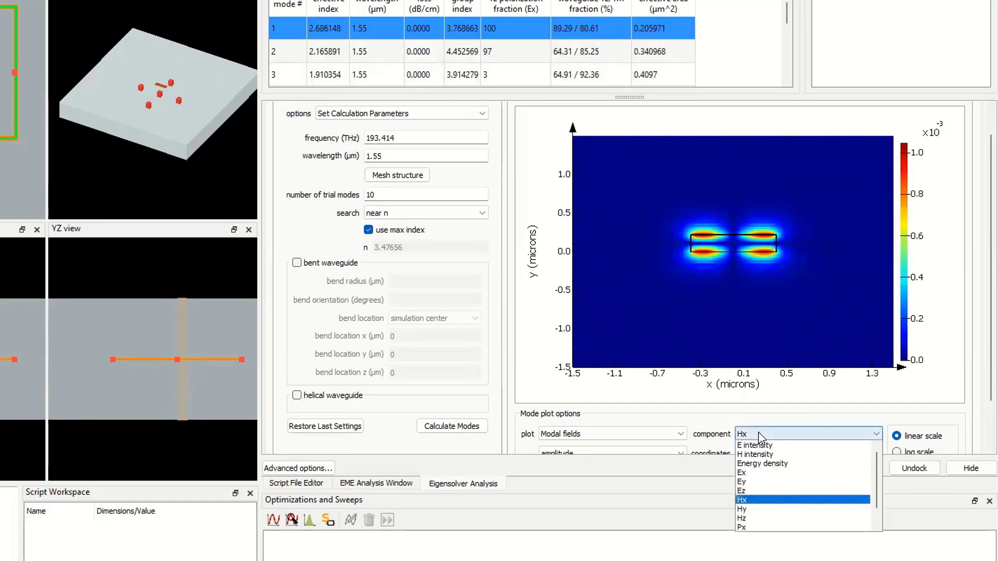
click(759, 445)
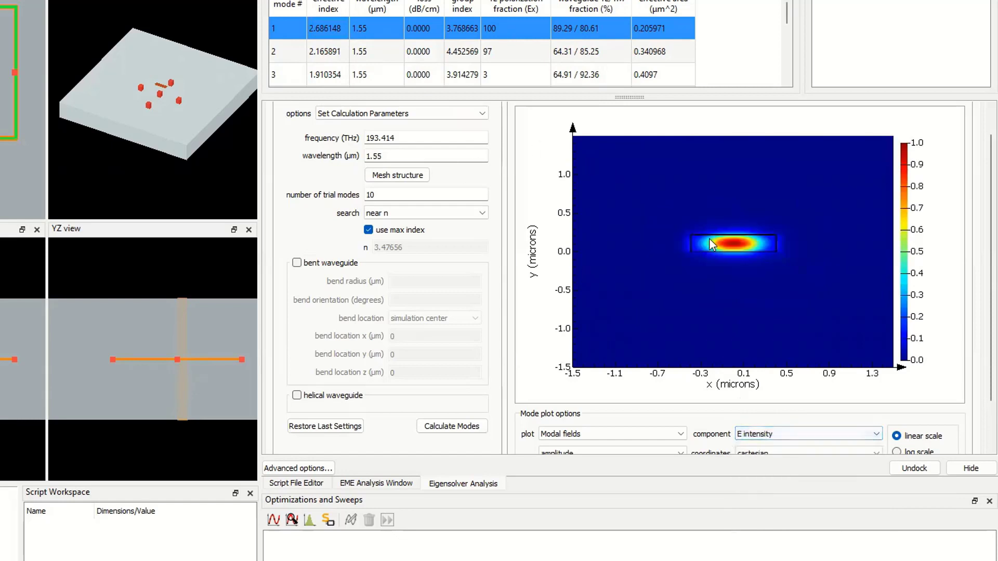